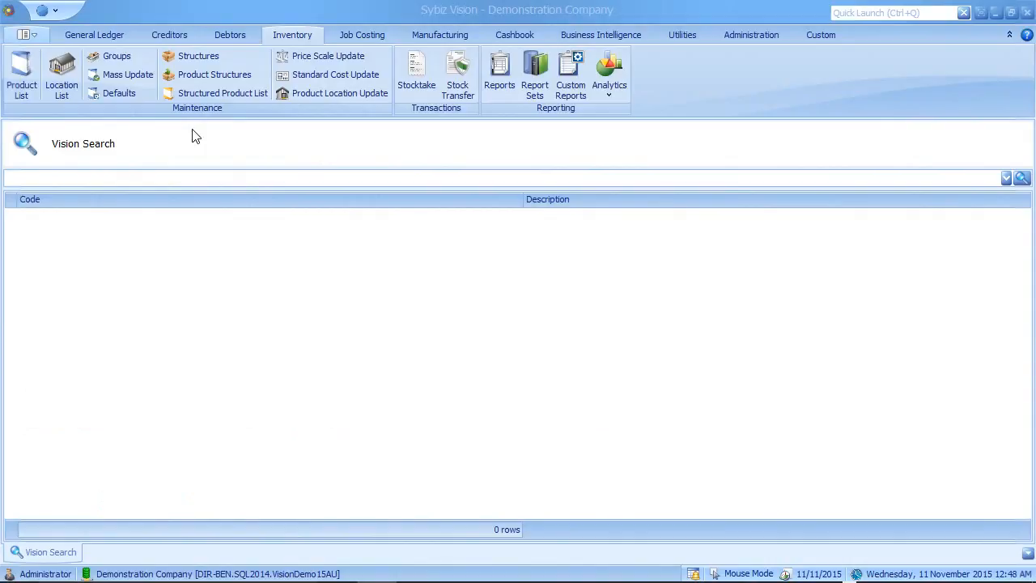
# - Review the work order, location and numbering settings in the manufacture options of the inventory defaults, leaving them as they are
pyautogui.click(119, 94)
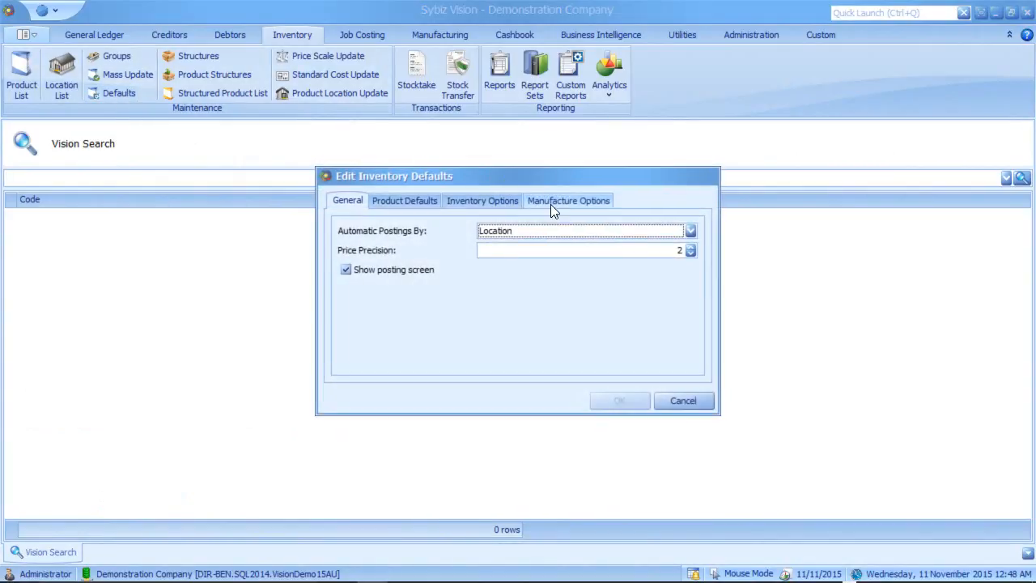
pyautogui.click(571, 201)
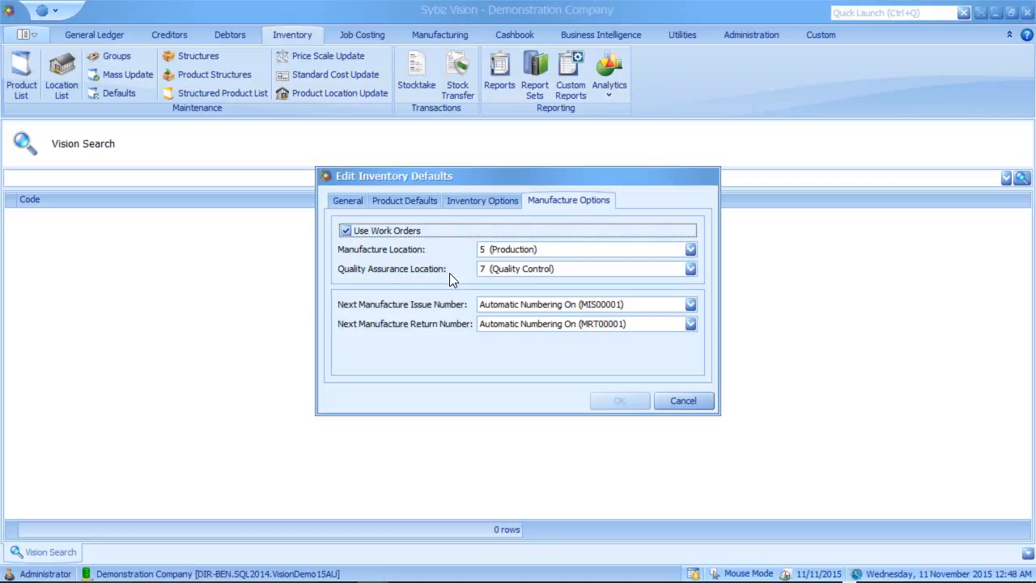
pyautogui.click(684, 401)
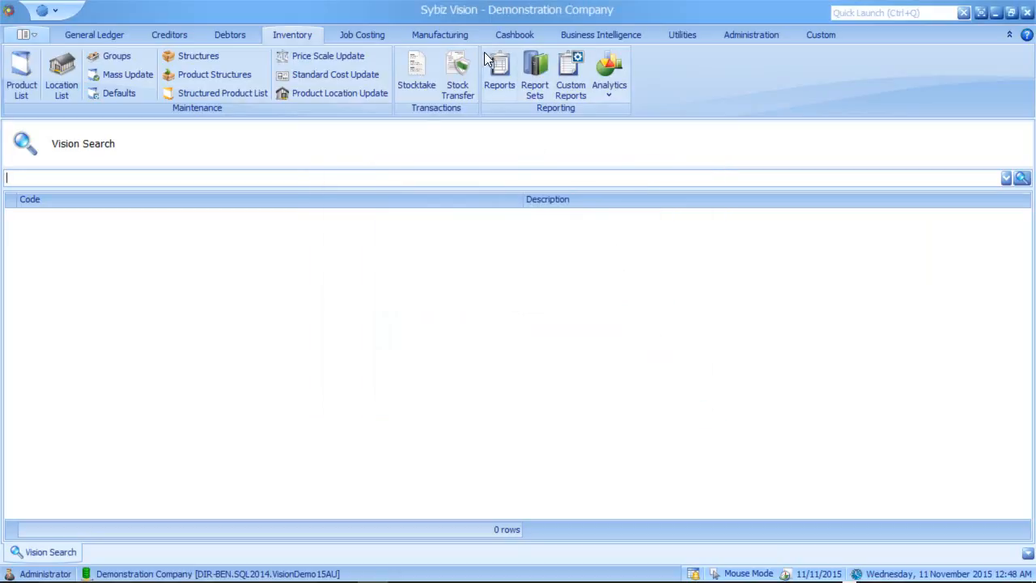
# - Open manufacturing sales order management and view the details of the first sales order awaiting a work order
pyautogui.click(461, 37)
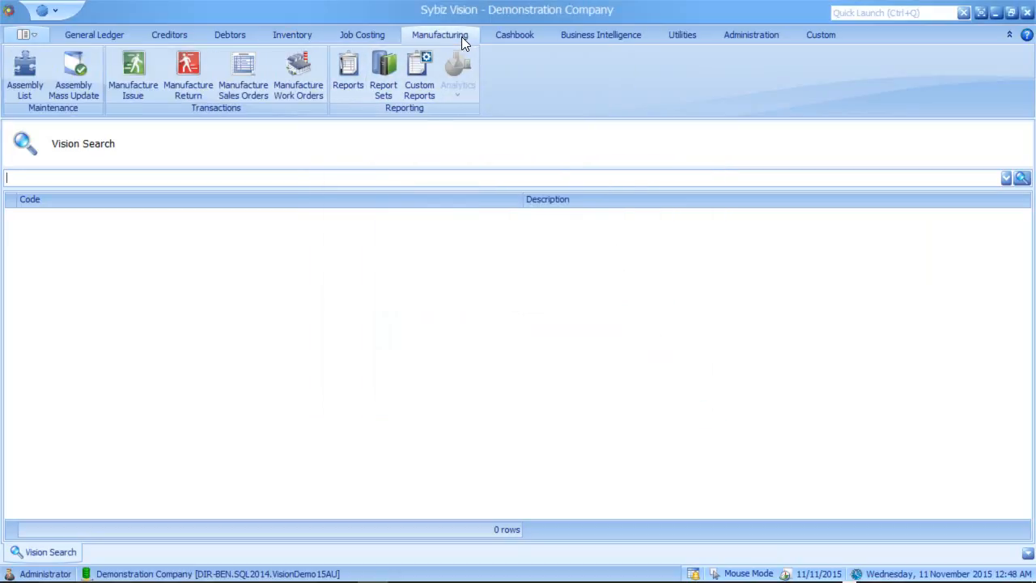
pyautogui.click(252, 96)
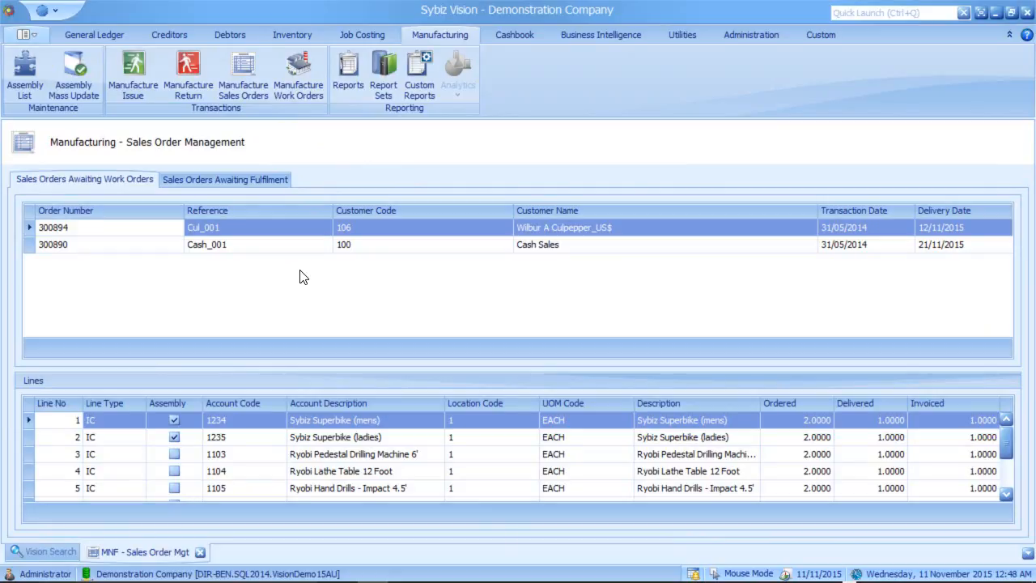
pyautogui.rightClick(225, 231)
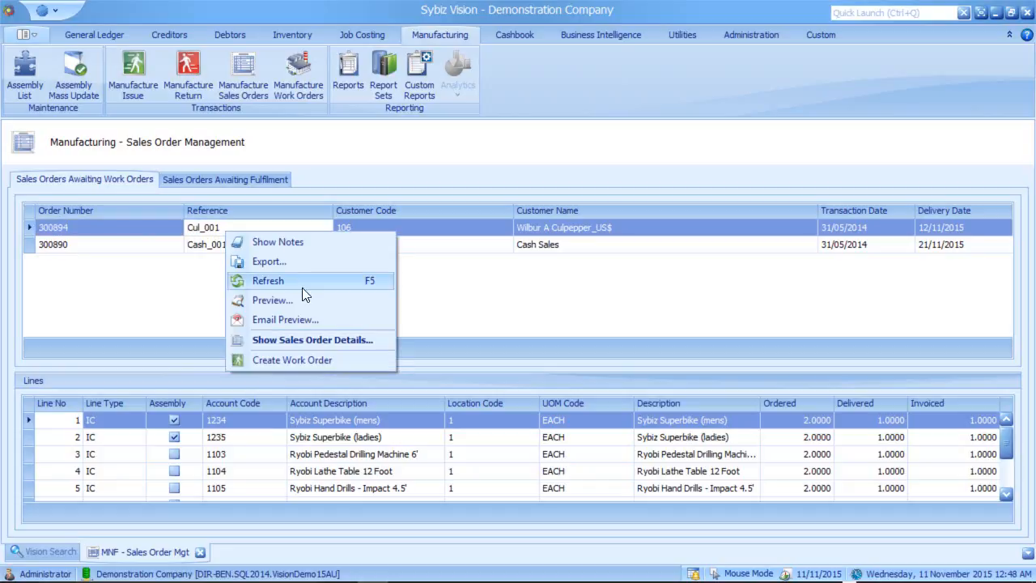
pyautogui.click(339, 346)
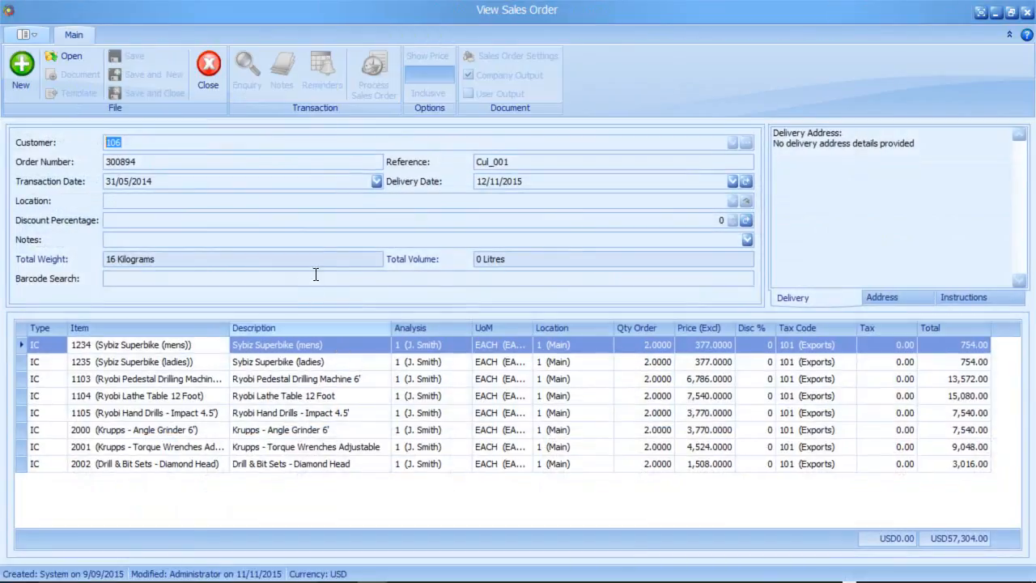
pyautogui.click(203, 86)
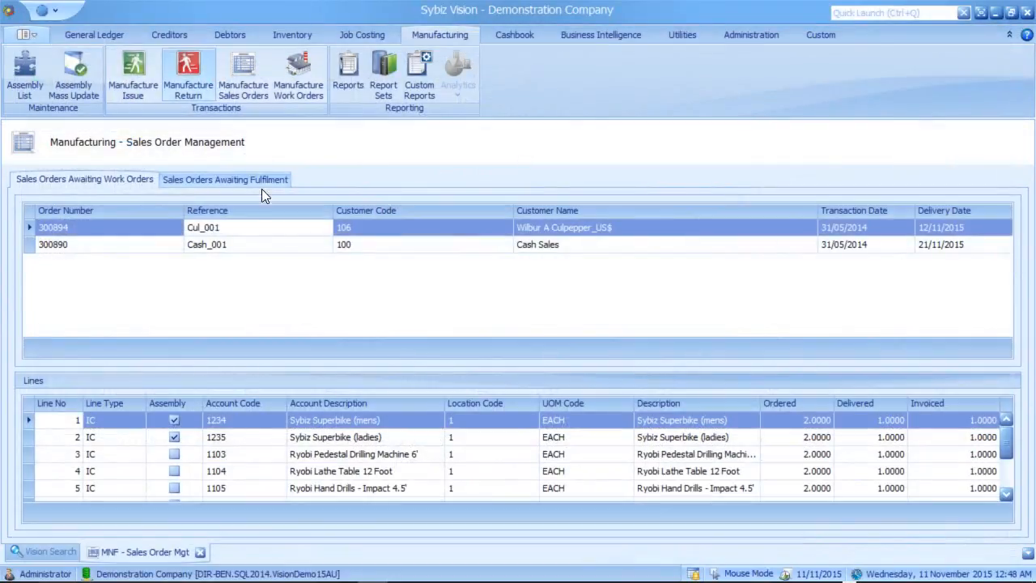
# - Create a work order from the first sales order awaiting work orders and show the sales orders awaiting fulfilment
pyautogui.rightClick(264, 230)
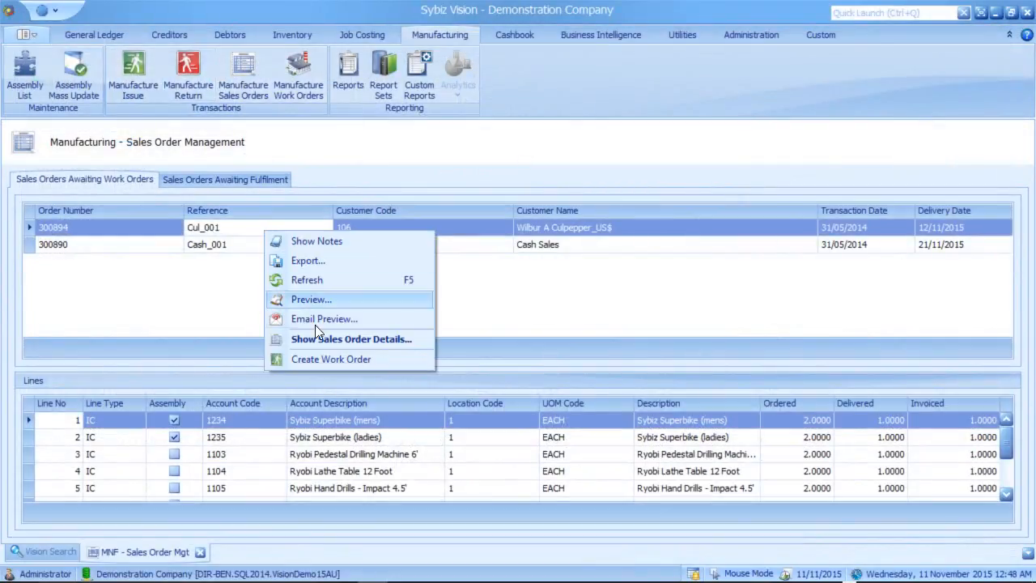
pyautogui.click(339, 362)
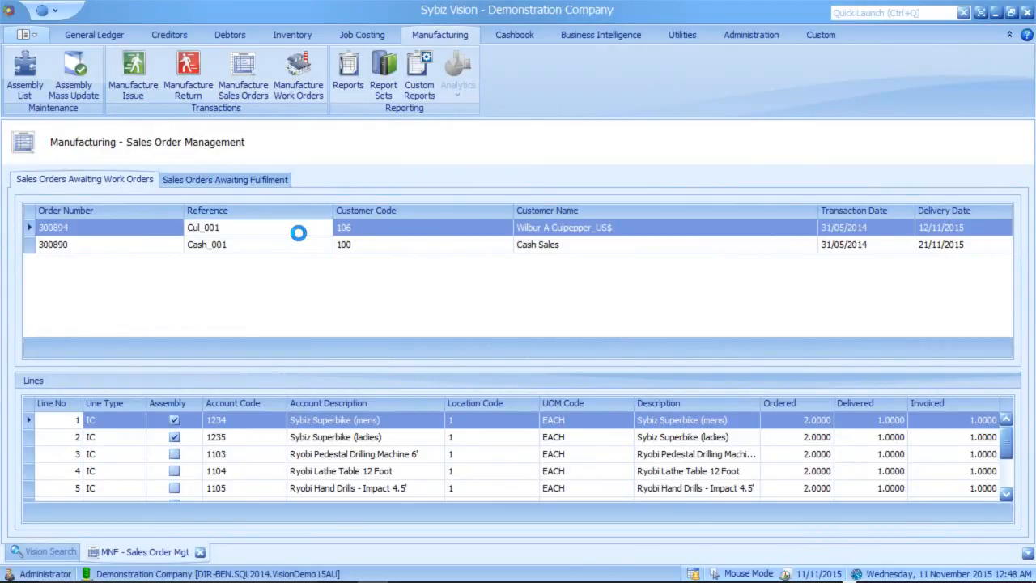
pyautogui.click(211, 179)
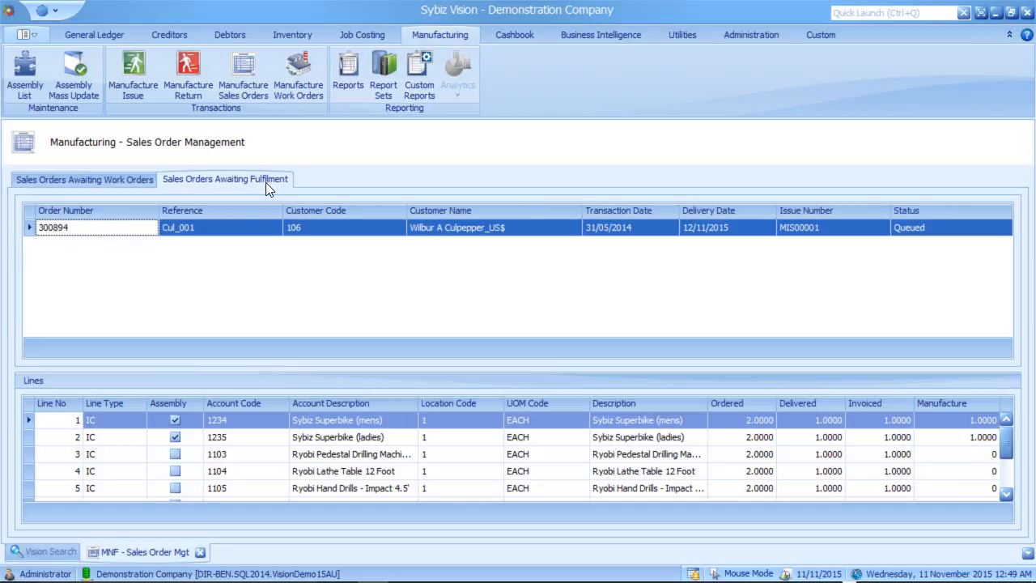
# - Open manufacturing work order management and view the details of the queued work order
pyautogui.click(309, 71)
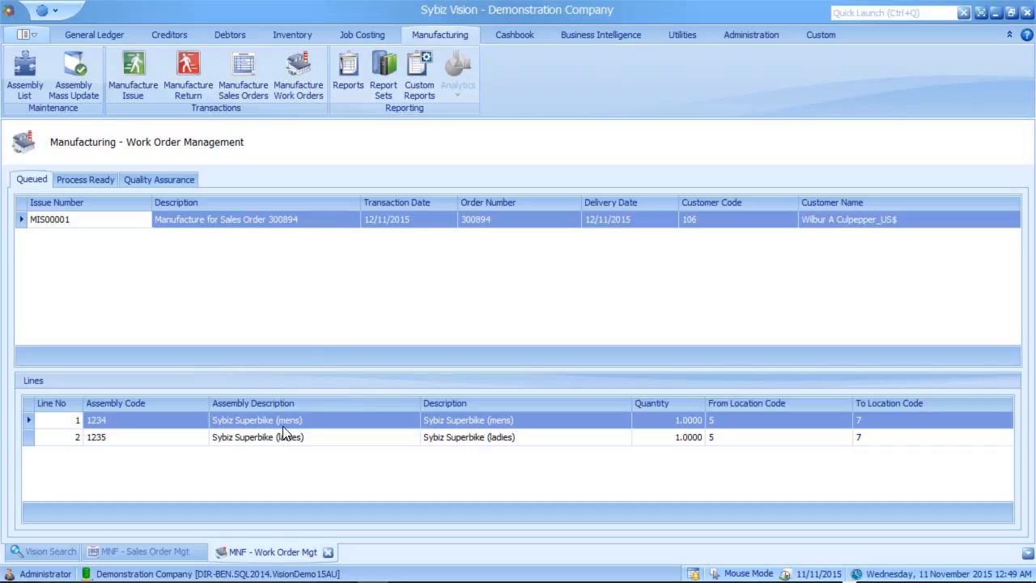
pyautogui.rightClick(301, 227)
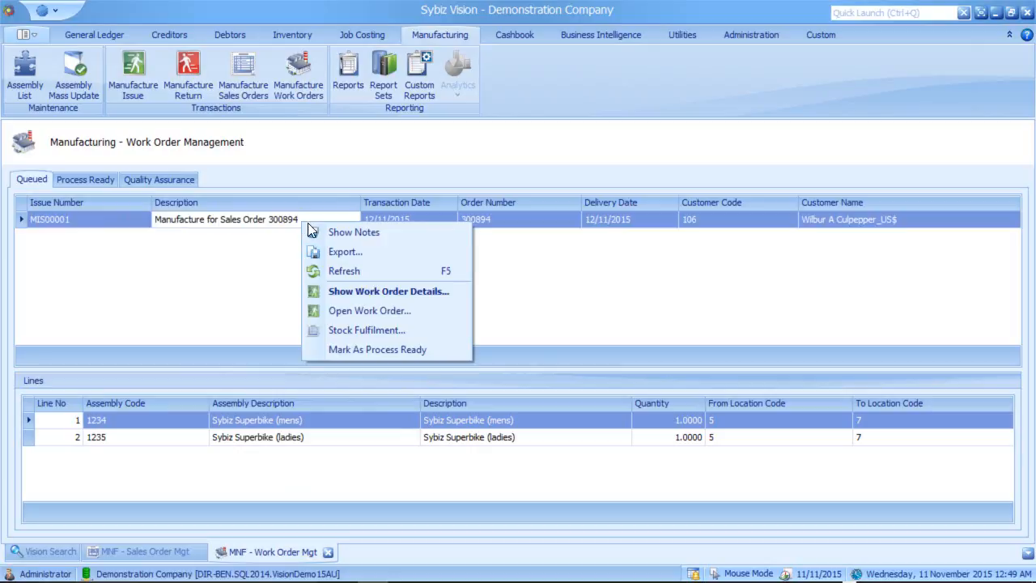
pyautogui.click(397, 291)
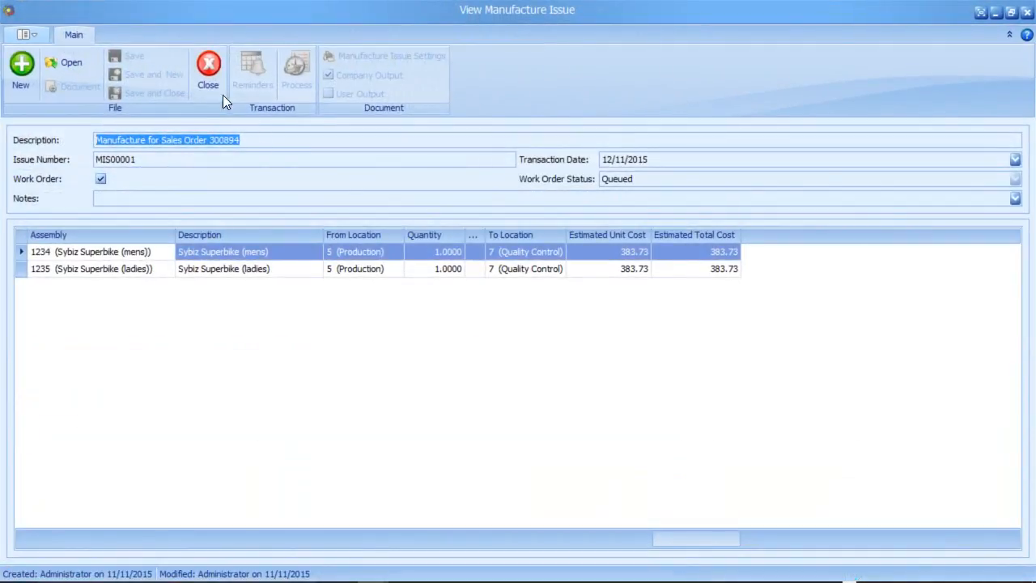
pyautogui.click(212, 84)
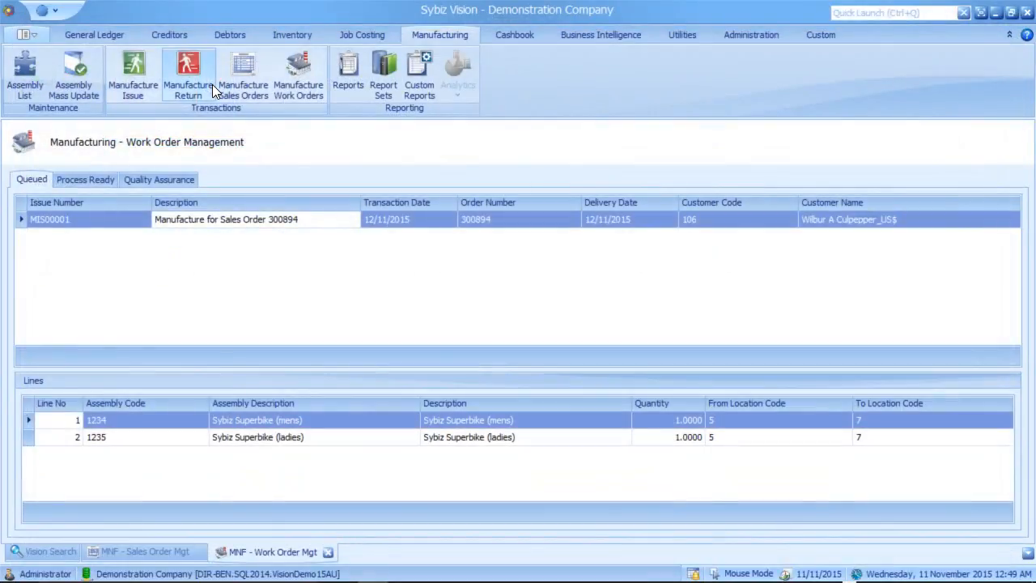
# - Run stock fulfilment for the queued work order with default source location 1 (Main), retrieving the stock list and generating orders and transfers
pyautogui.rightClick(145, 219)
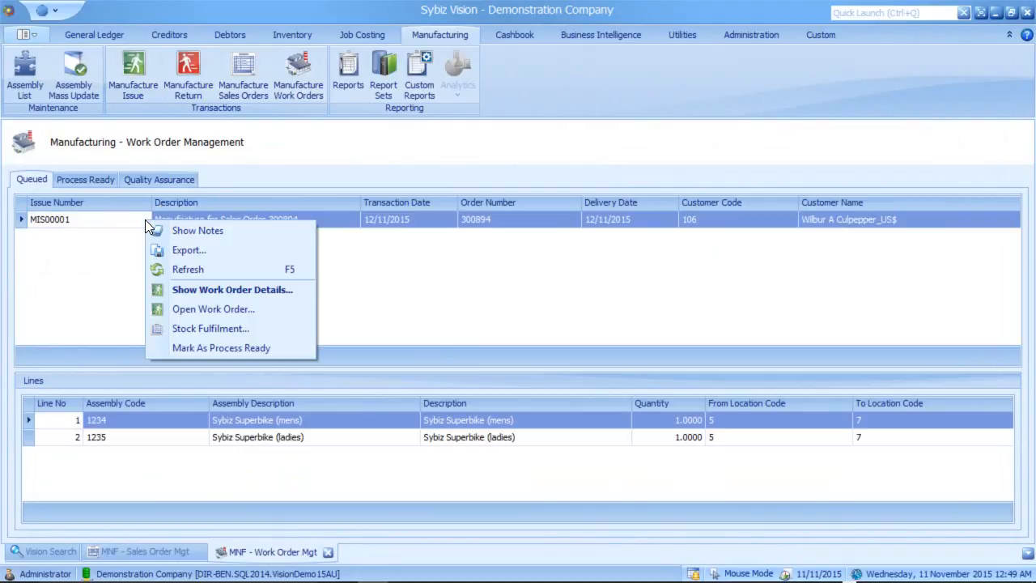
pyautogui.click(272, 333)
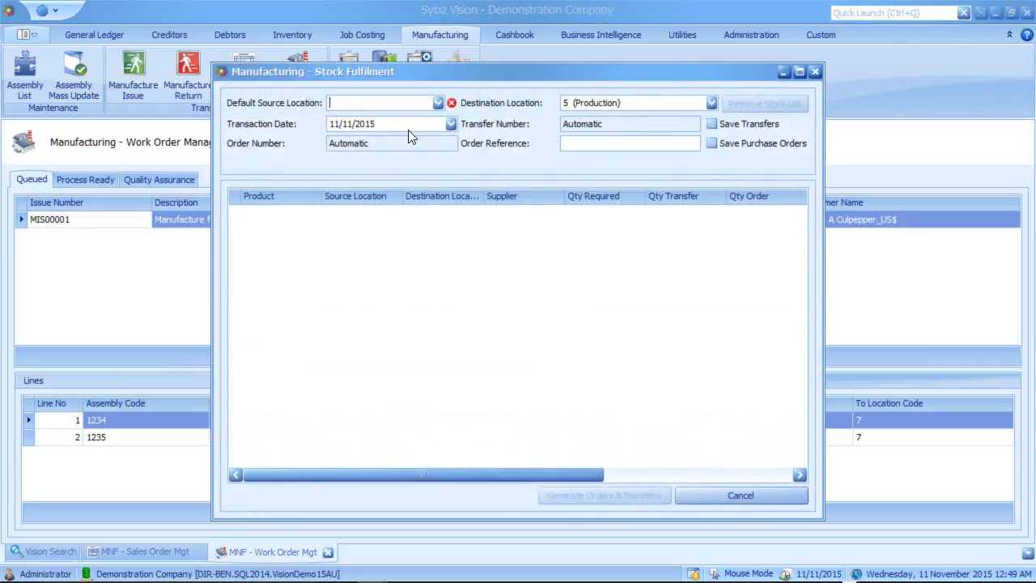
pyautogui.click(438, 102)
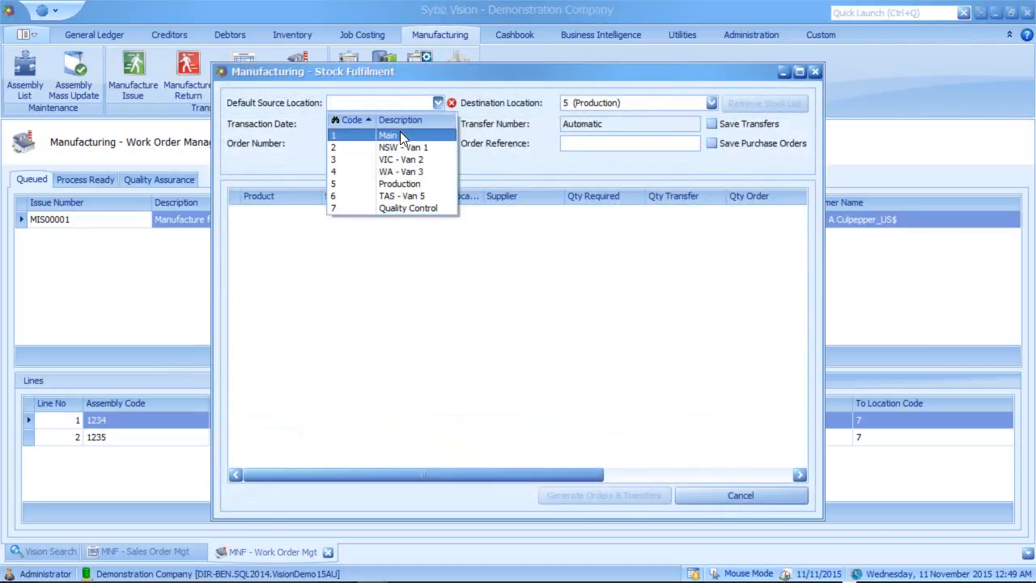
pyautogui.click(399, 134)
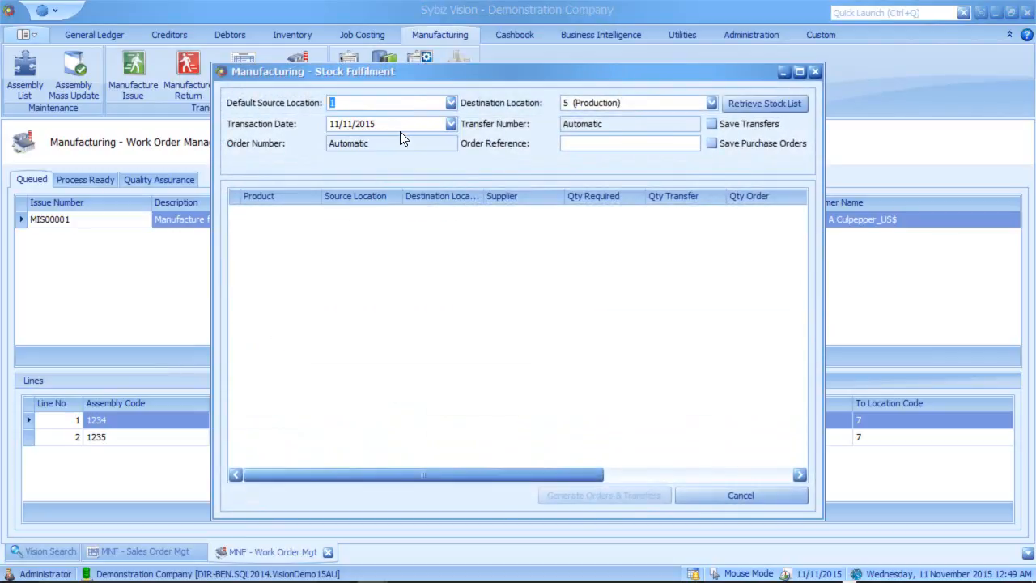
pyautogui.click(791, 103)
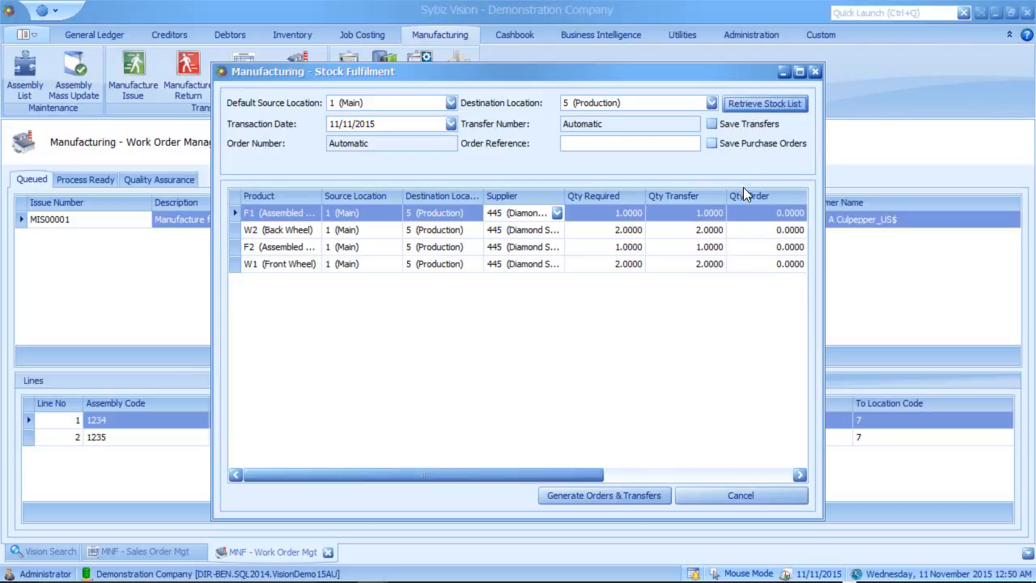
pyautogui.click(606, 496)
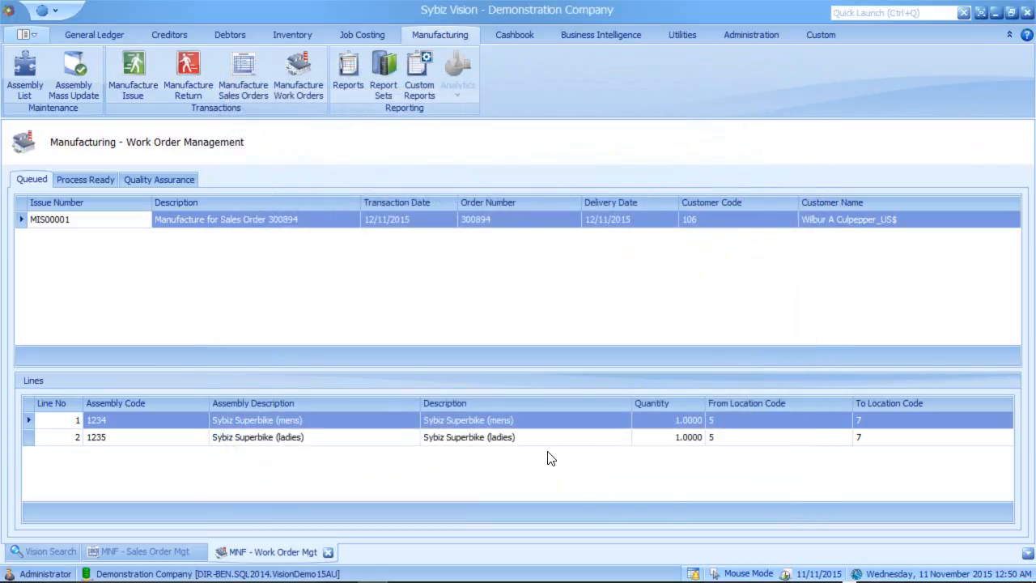
# - Mark the queued work order as process ready and show the process-ready work orders
pyautogui.rightClick(199, 219)
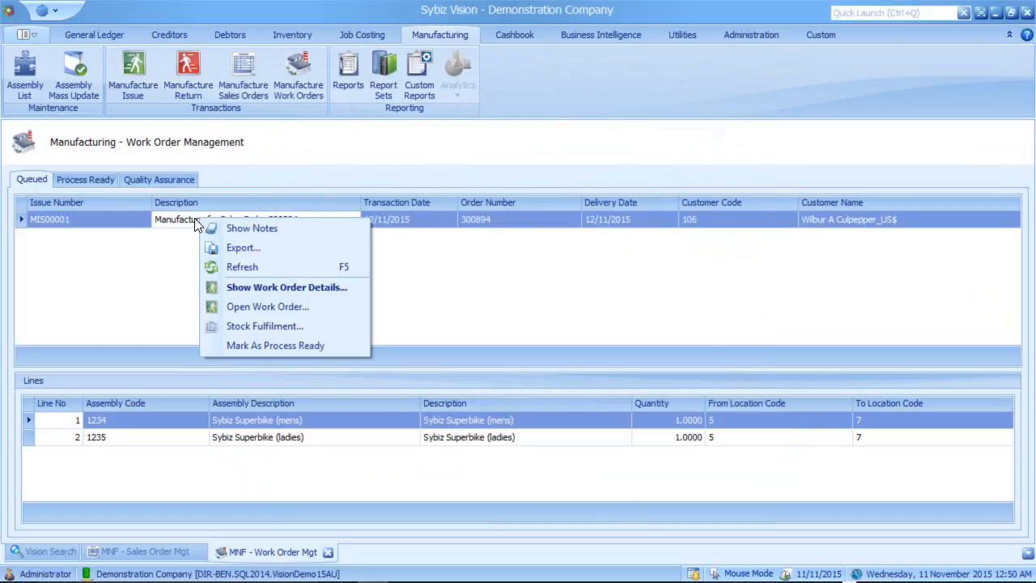
pyautogui.click(272, 345)
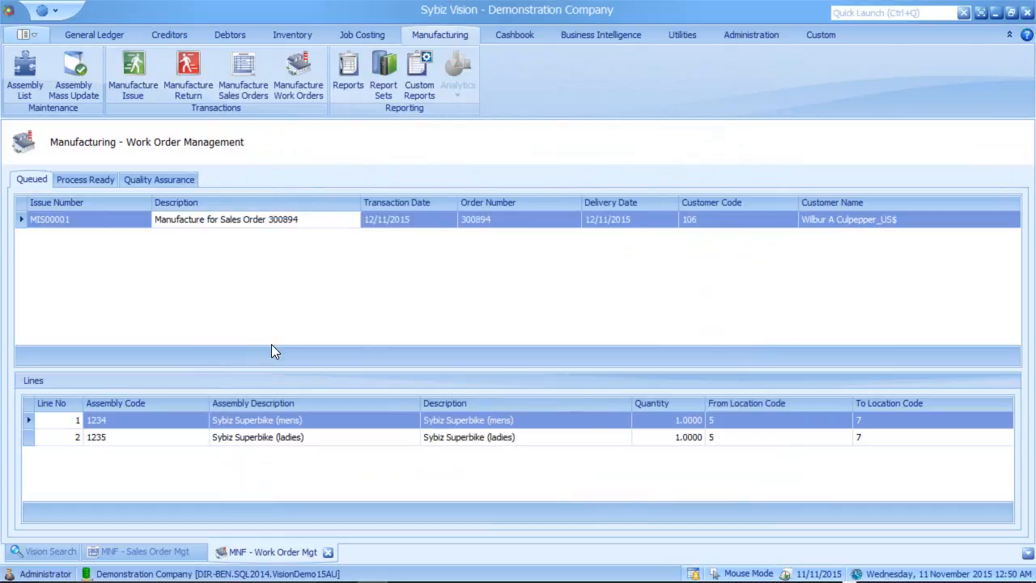
pyautogui.click(99, 181)
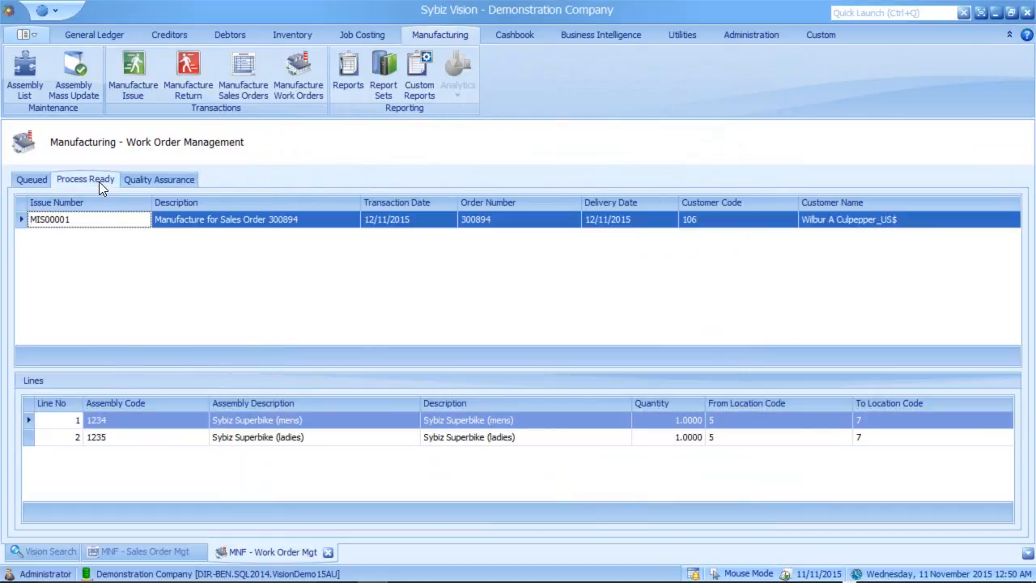
# - Open the process-ready work order and process its manufacture issue, closing the print preview and the general ledger postings
pyautogui.rightClick(276, 227)
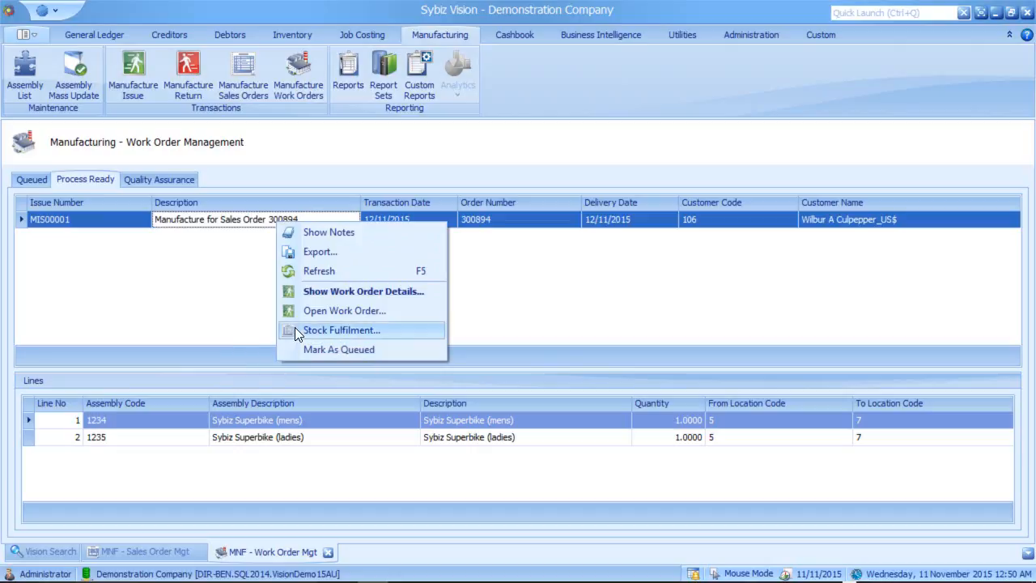
pyautogui.click(360, 311)
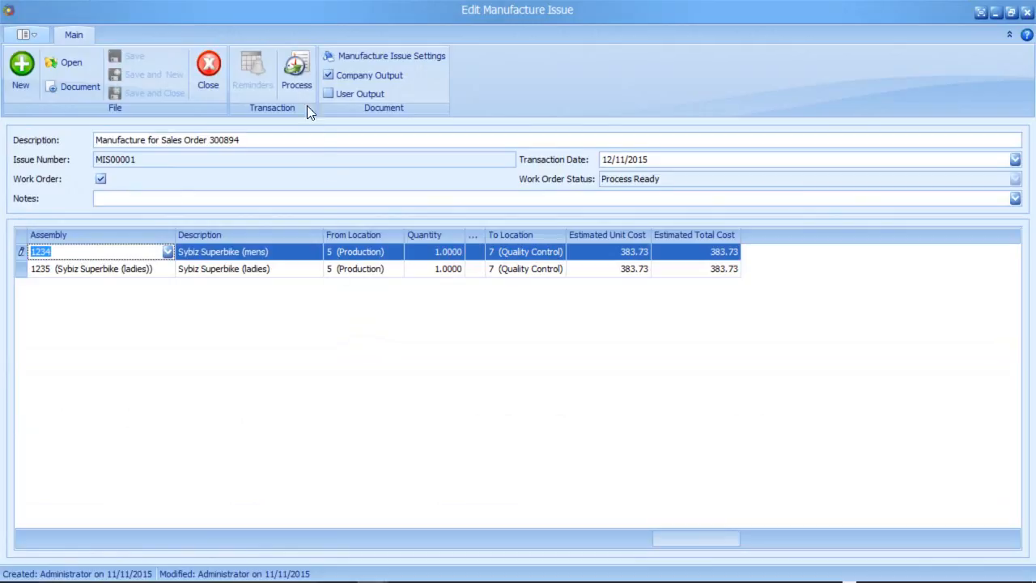
pyautogui.click(294, 81)
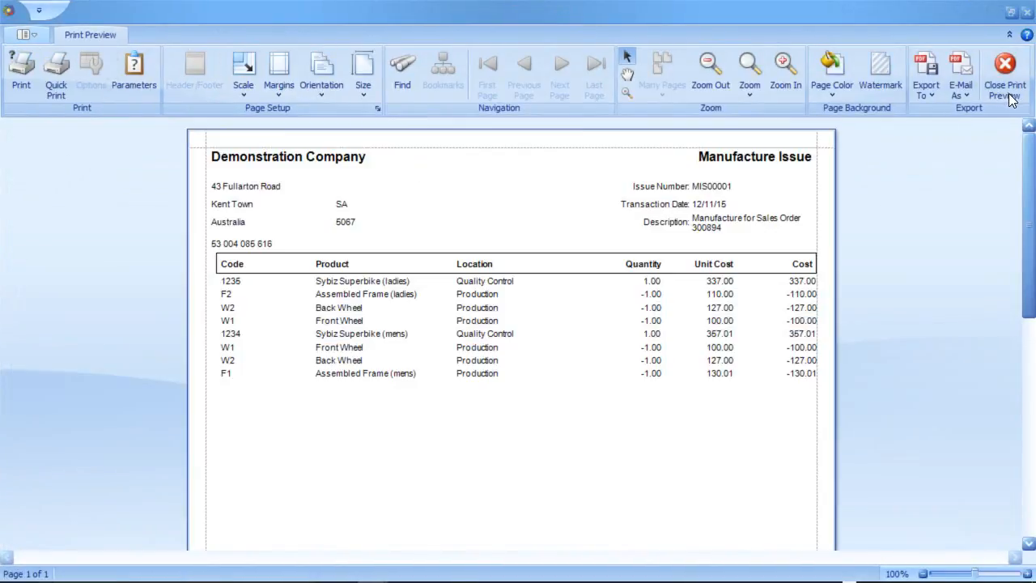
pyautogui.click(1006, 91)
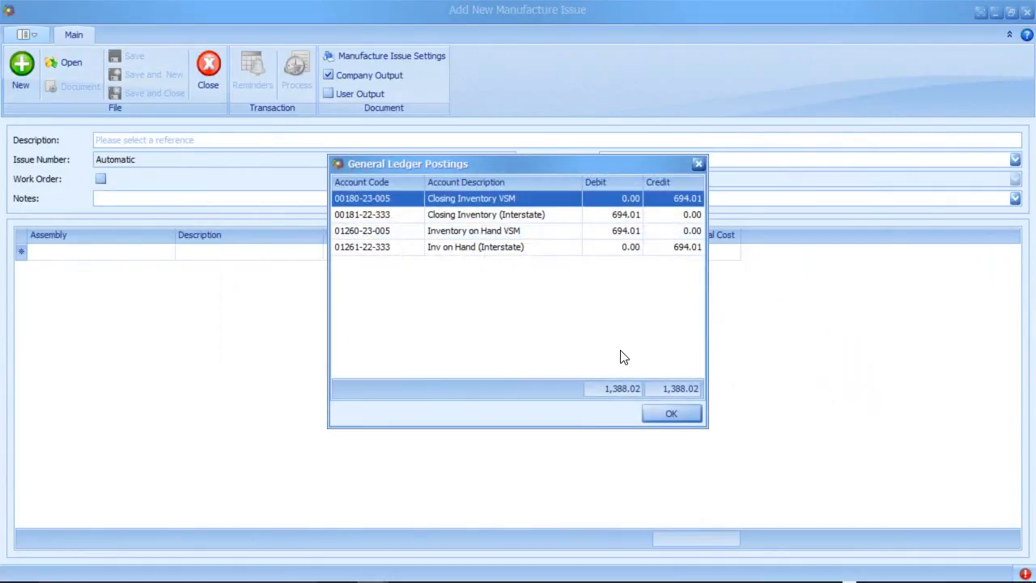
pyautogui.click(670, 412)
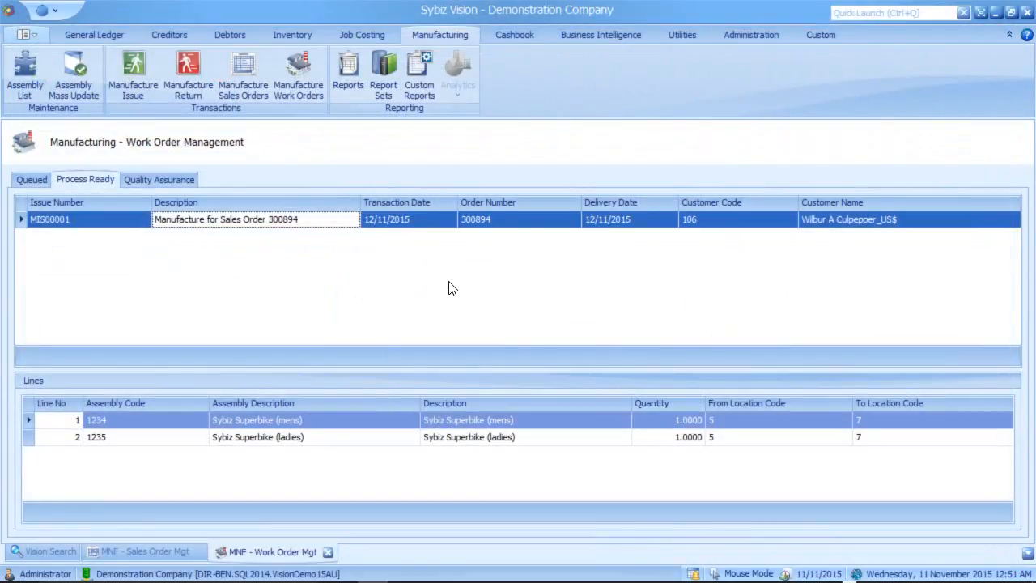
# - Mark the work order awaiting quality assurance as complete
pyautogui.click(158, 180)
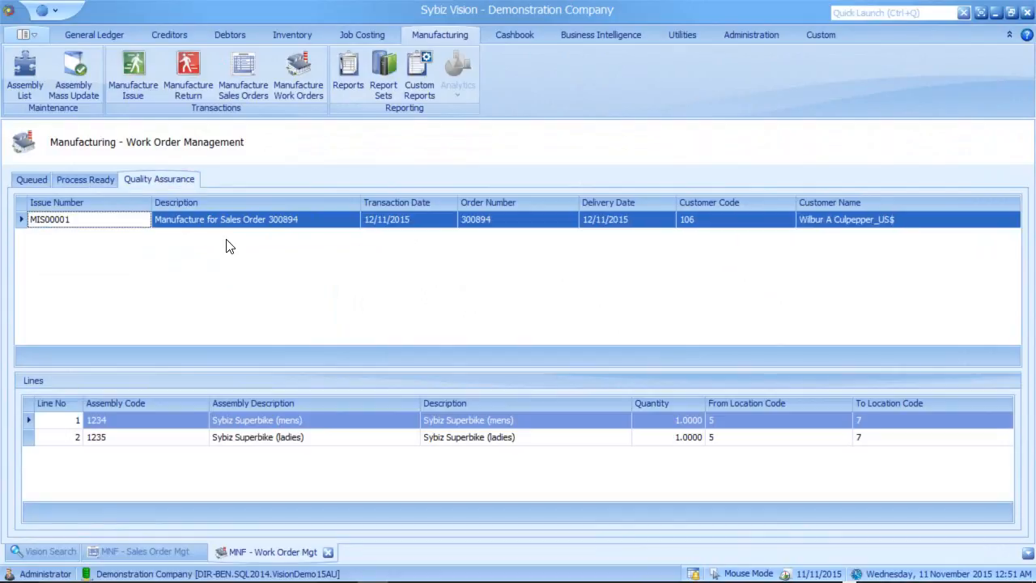
pyautogui.rightClick(279, 227)
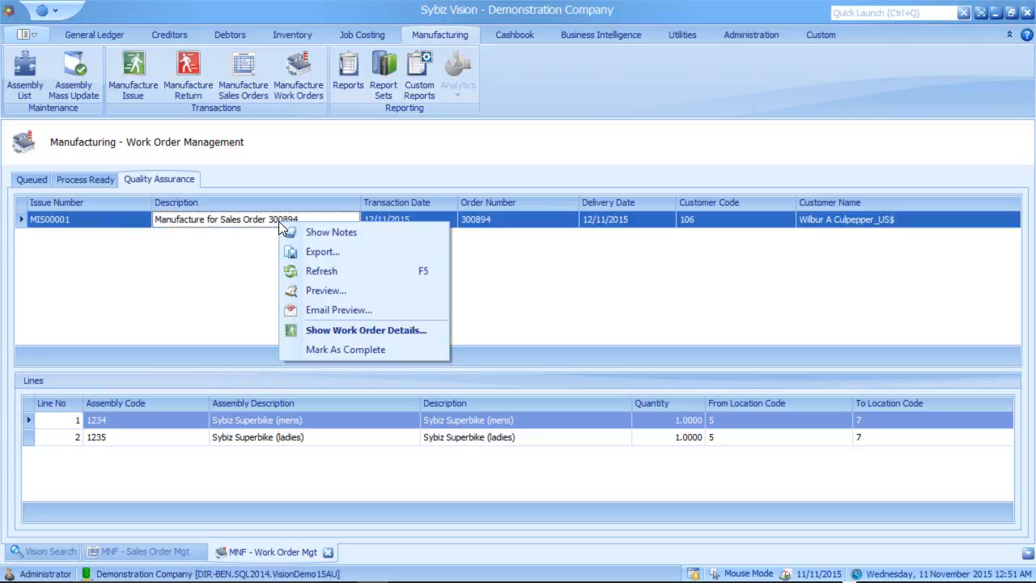
pyautogui.click(381, 349)
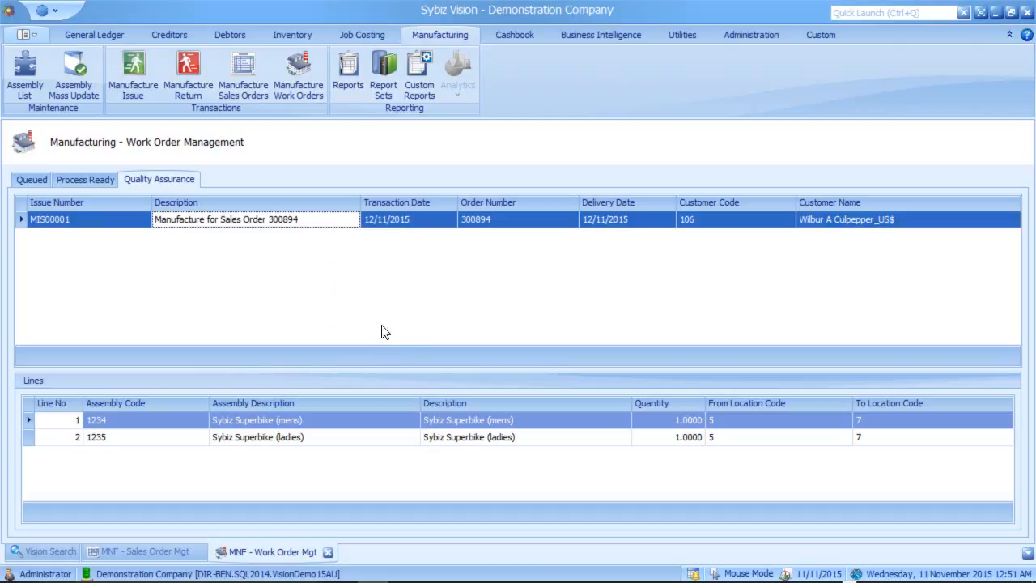
pyautogui.click(413, 292)
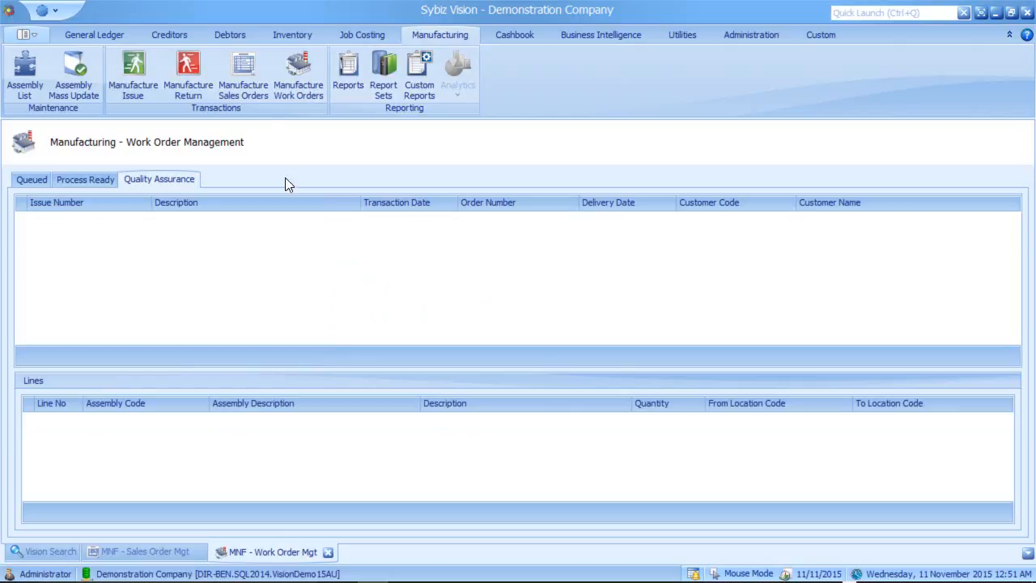
# - Invoice the completed sales order awaiting fulfilment, process the sales invoice with its existing lines and close the invoice preview
pyautogui.click(247, 82)
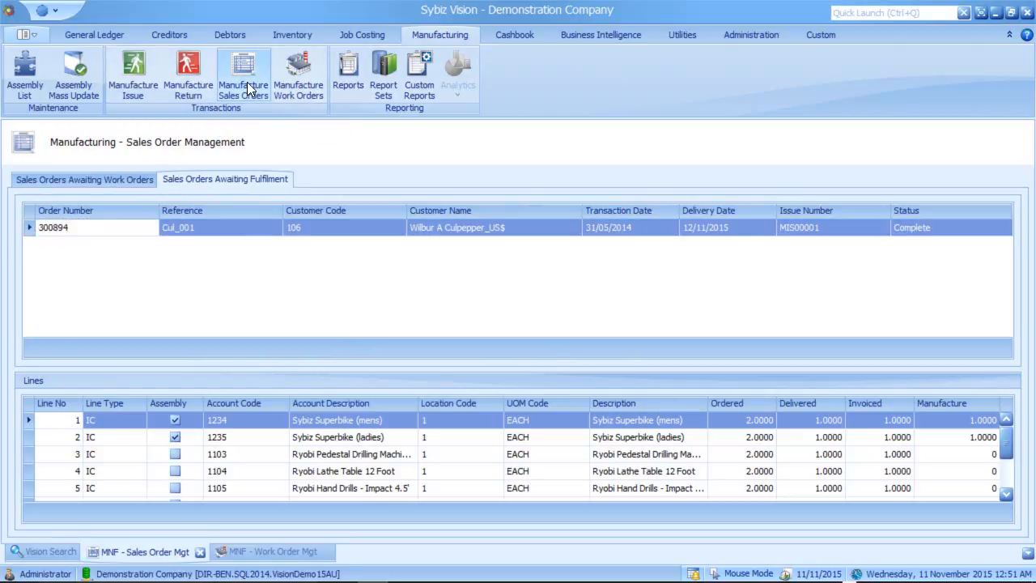
pyautogui.rightClick(259, 234)
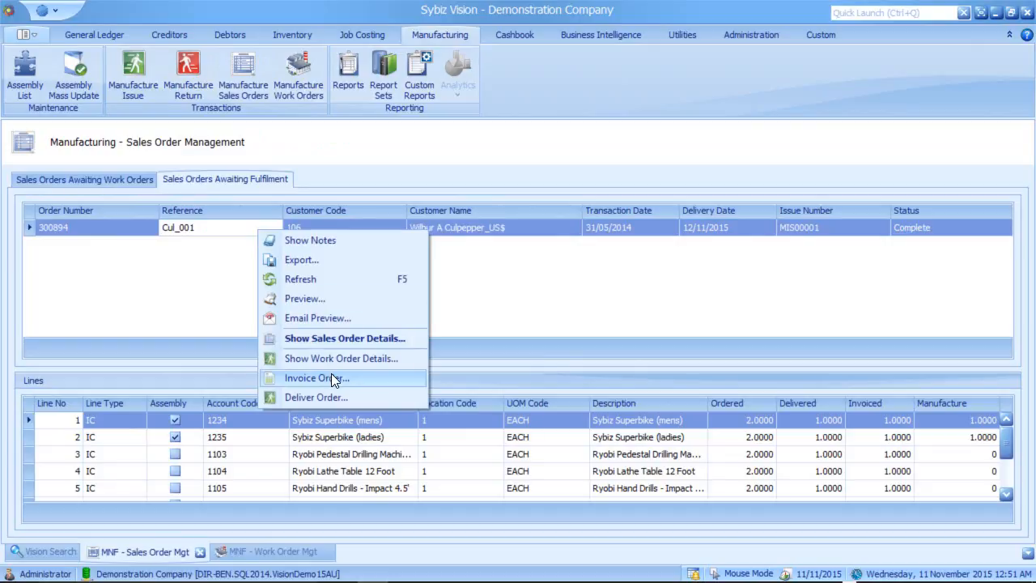
pyautogui.click(352, 377)
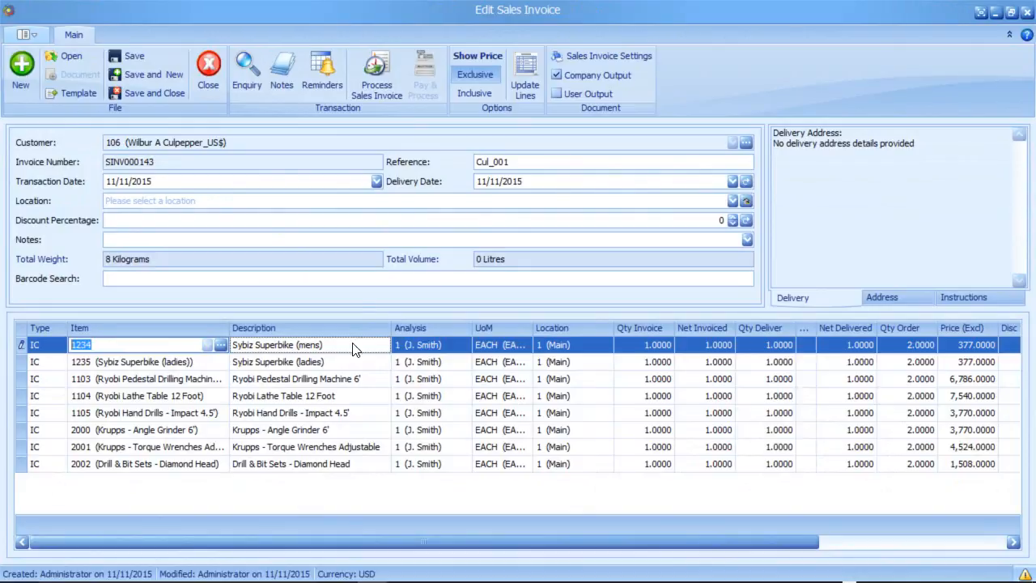
pyautogui.click(385, 61)
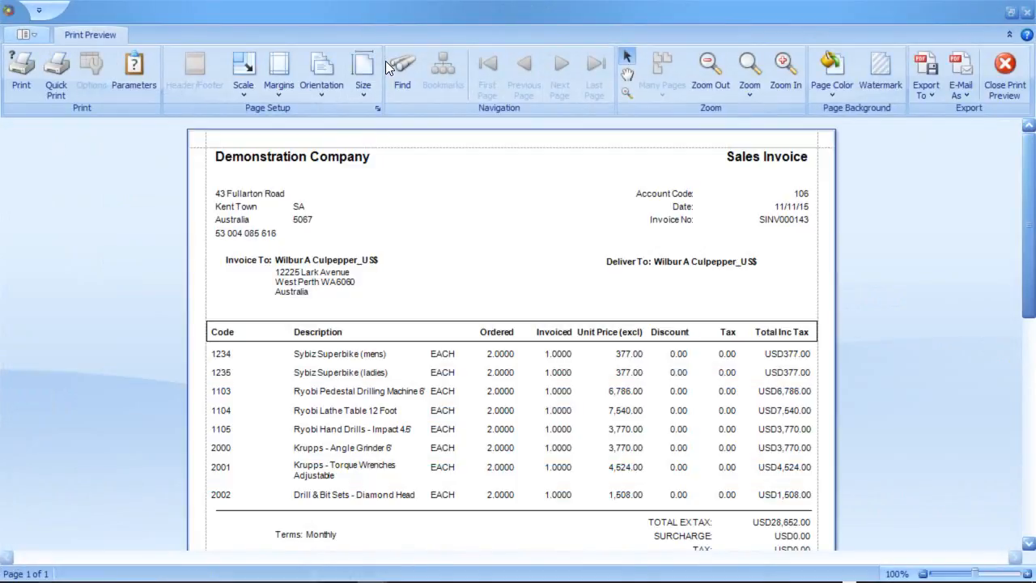
pyautogui.click(1009, 77)
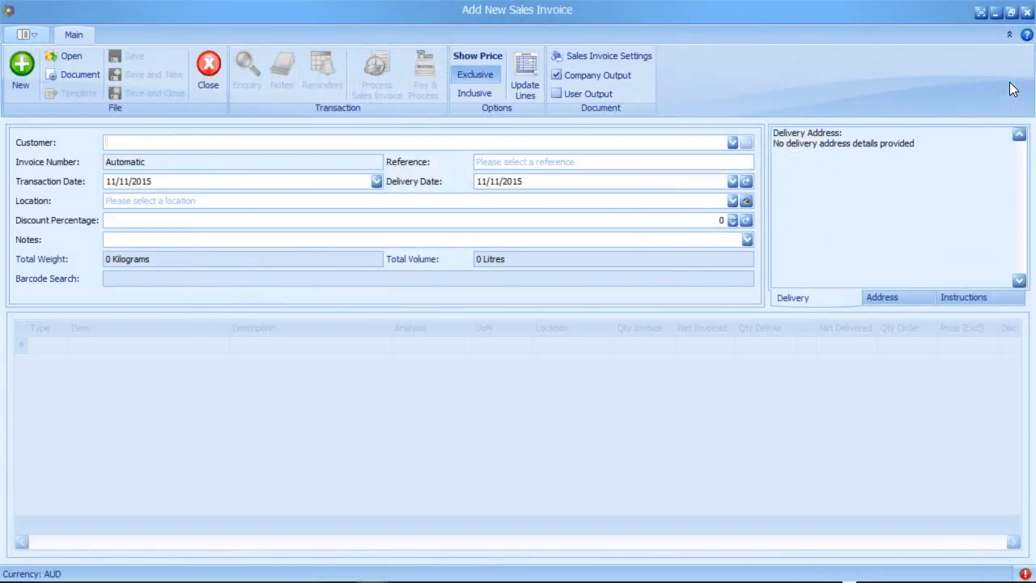